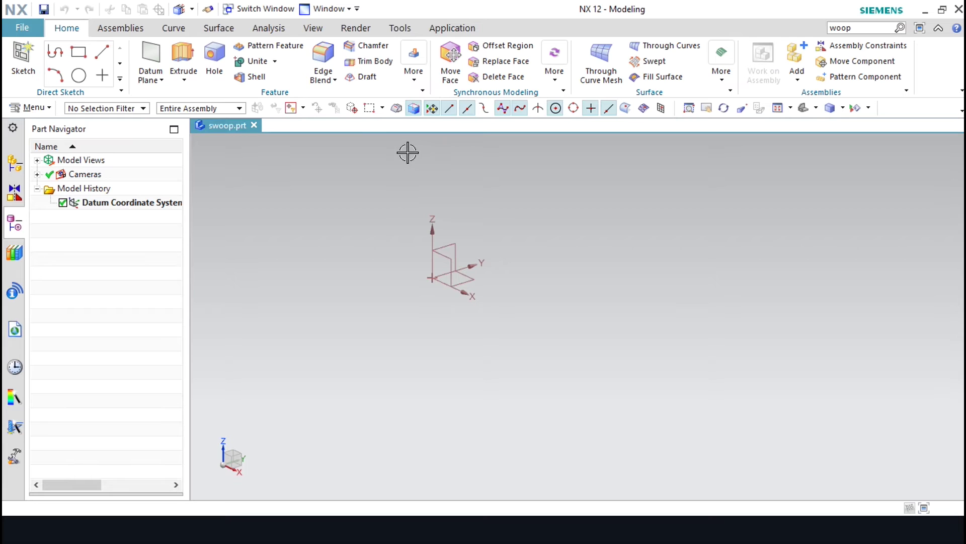
From the Surface tab, start the Swoop (Legacy) command via Menu > Insert > Surface.
click(218, 28)
click(38, 109)
mouse_move(40, 177)
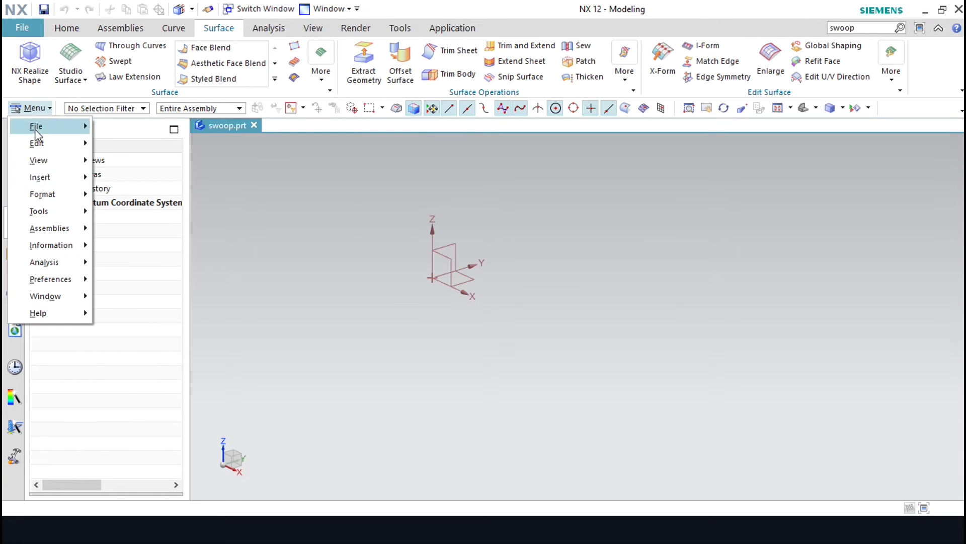
mouse_move(127, 257)
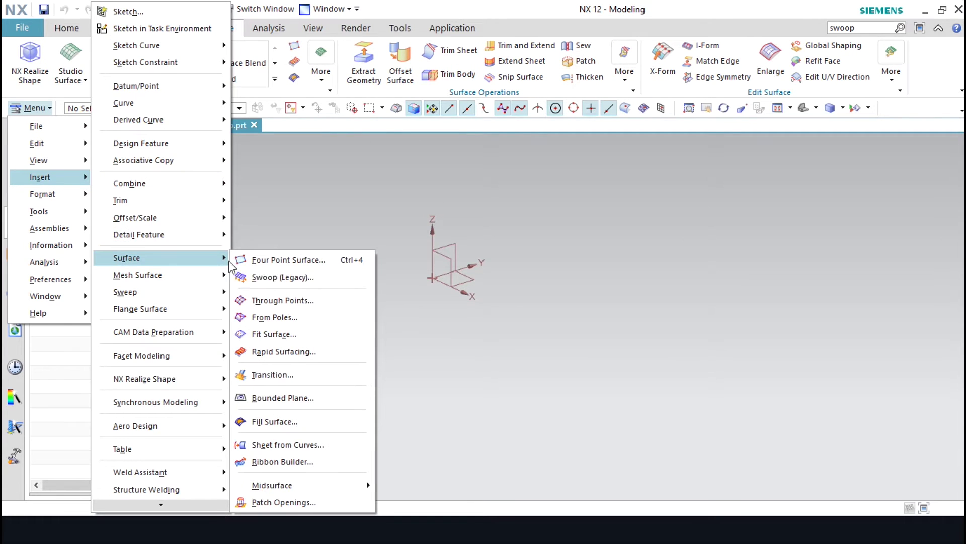
click(302, 279)
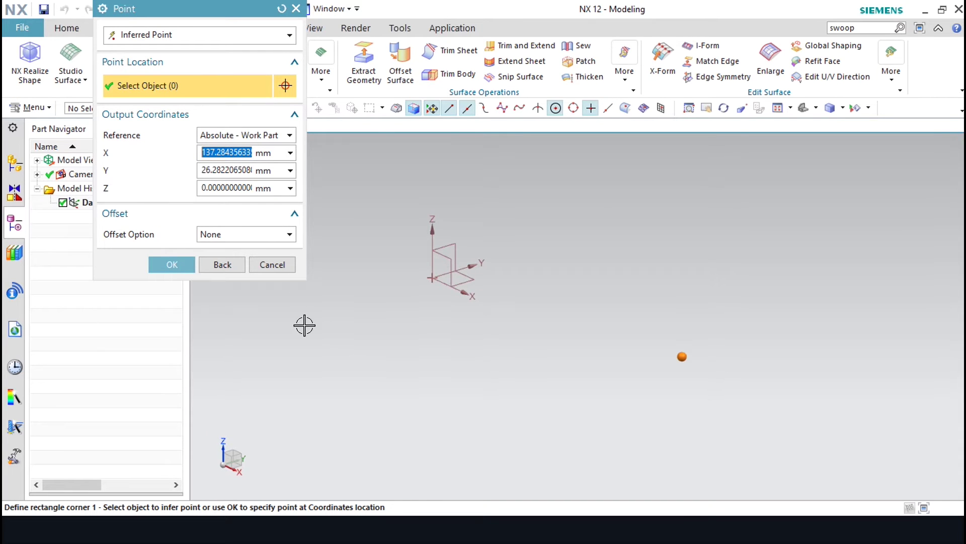
Define the swoop rectangle from the datum origin to a second corner point.
click(433, 277)
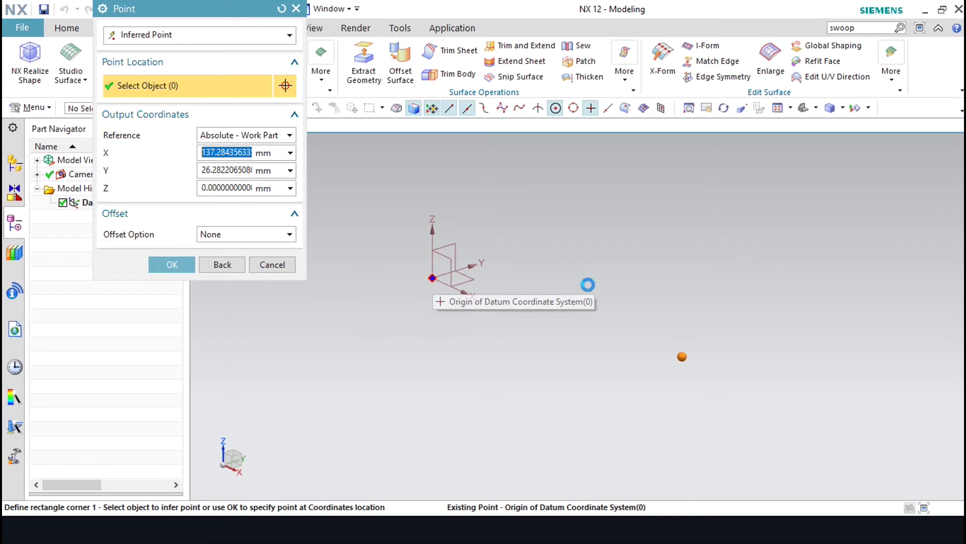
click(818, 300)
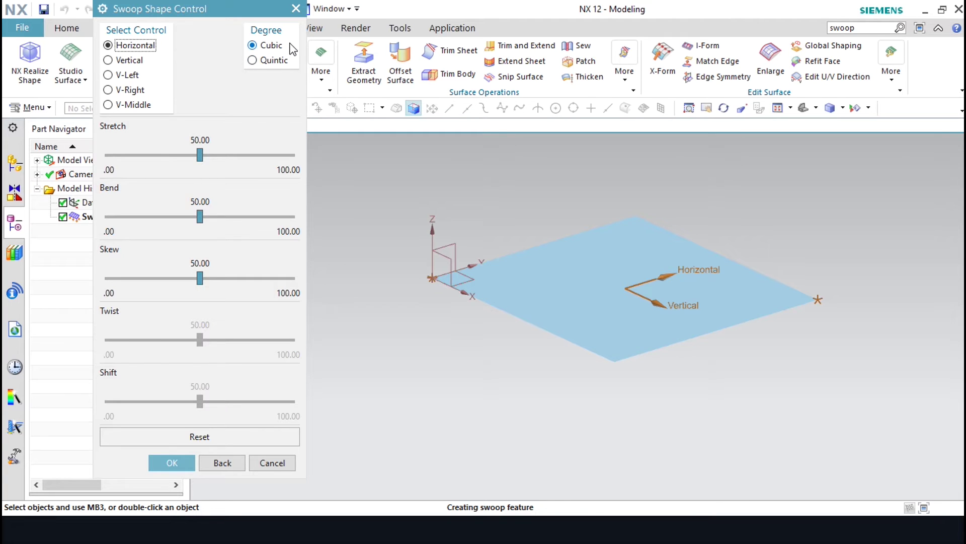
With cubic degree, preview horizontal Stretch, Bend and Skew, ending flat at 47.69, 48.46, 50.77.
click(274, 61)
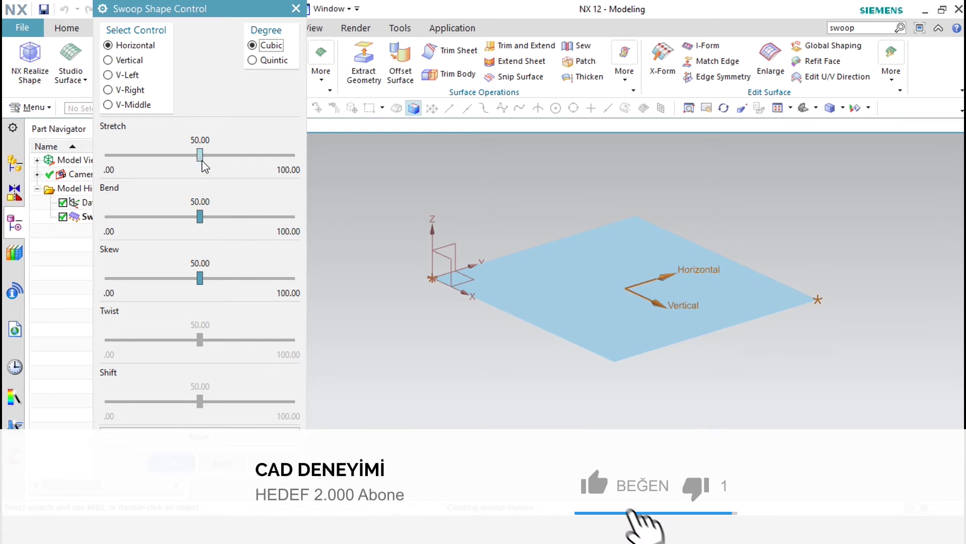
mouse_move(200, 160)
mouse_down()
mouse_move(227, 156)
mouse_move(310, 176)
mouse_move(101, 194)
mouse_move(300, 182)
mouse_up()
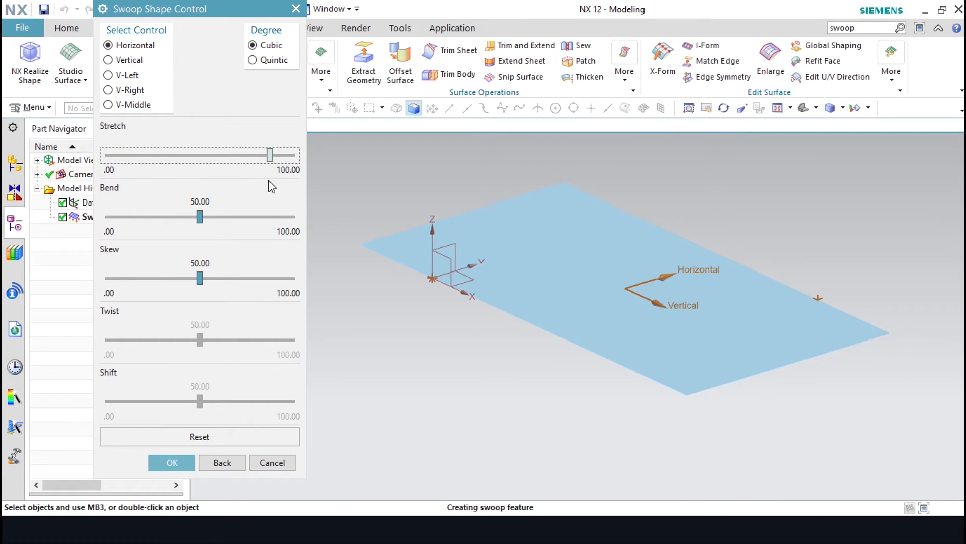
drag(300, 182, 194, 184)
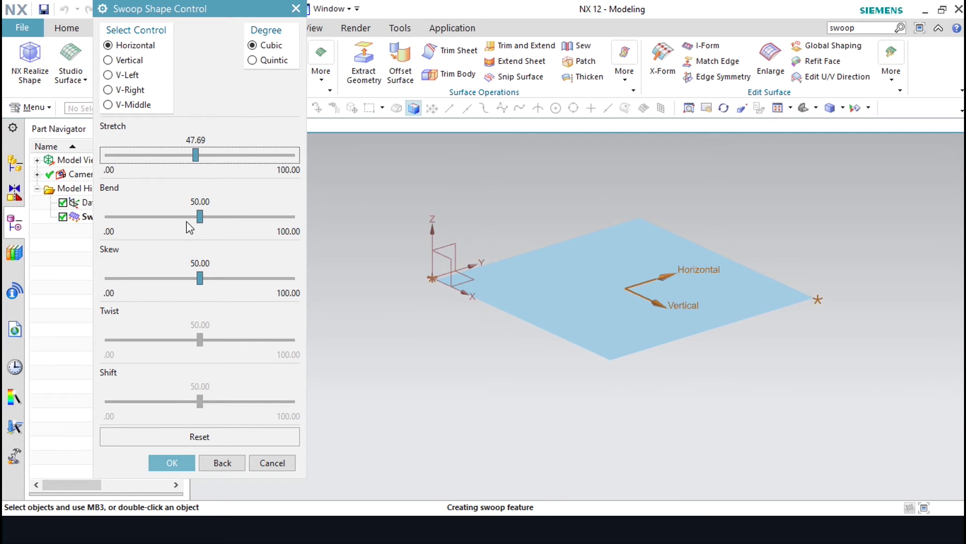
mouse_move(201, 217)
mouse_down()
mouse_move(294, 211)
mouse_move(88, 254)
mouse_move(144, 228)
mouse_move(200, 218)
mouse_up()
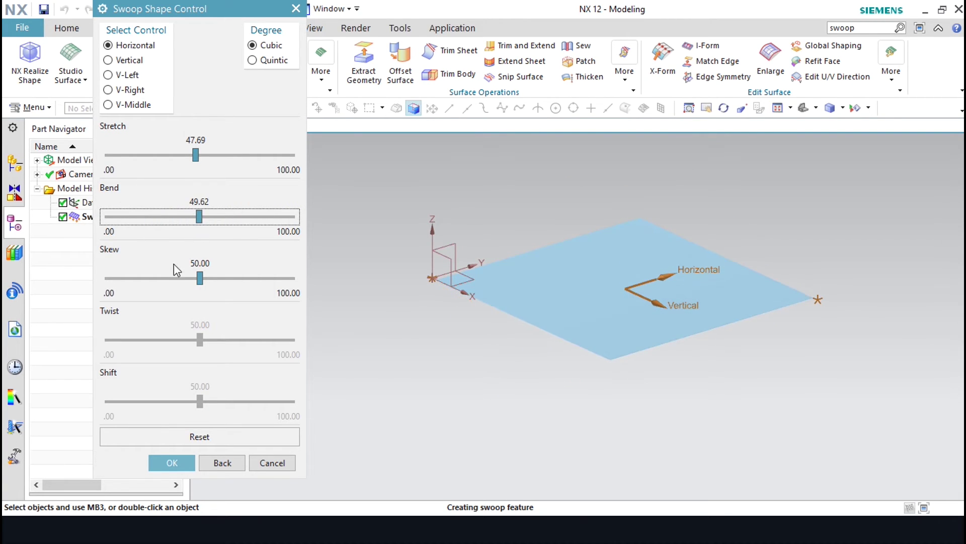
drag(202, 280, 280, 280)
drag(198, 217, 292, 218)
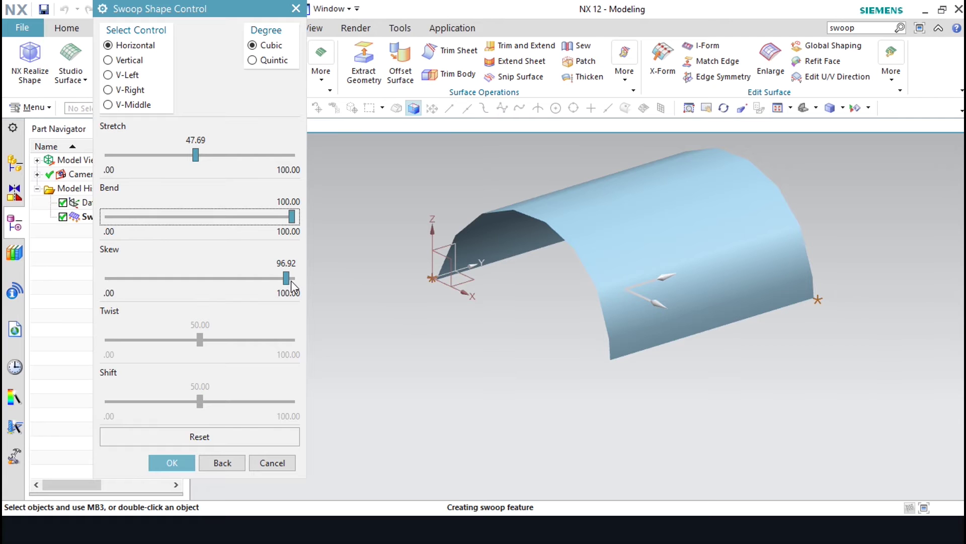
mouse_move(291, 279)
mouse_down()
mouse_move(304, 276)
mouse_move(59, 298)
mouse_move(147, 280)
mouse_move(327, 277)
mouse_move(255, 291)
mouse_move(201, 278)
mouse_up()
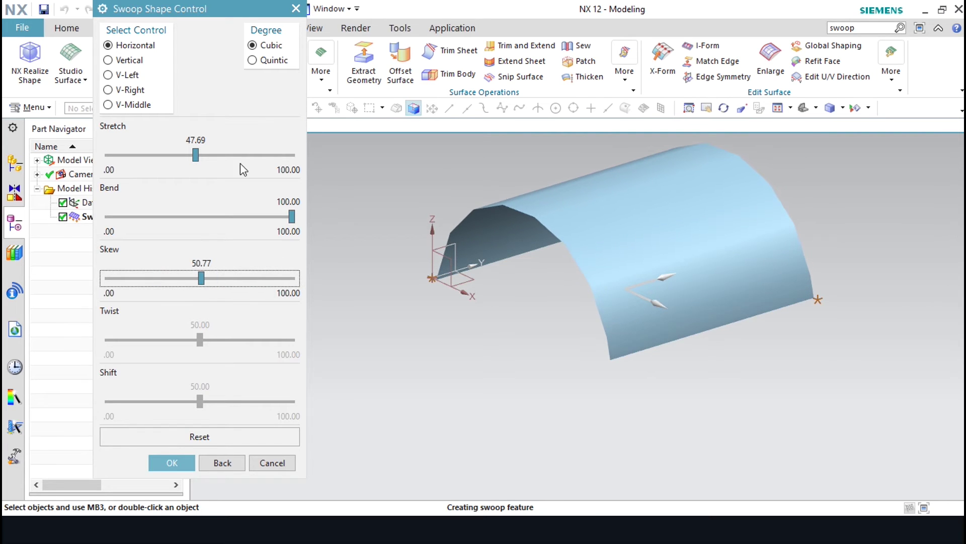
drag(292, 217, 200, 229)
Reset the swoop shape settings and switch the control to V-Middle.
click(132, 61)
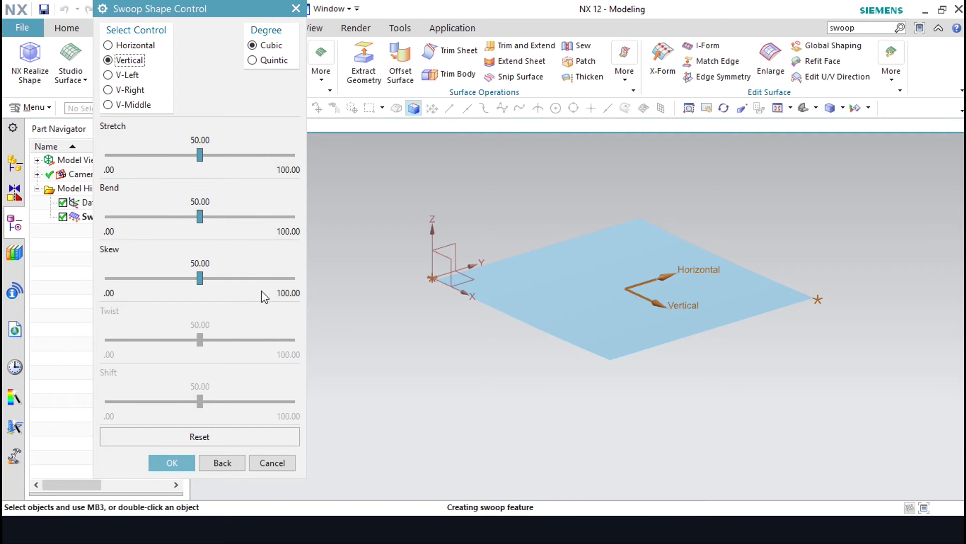
click(134, 45)
click(204, 438)
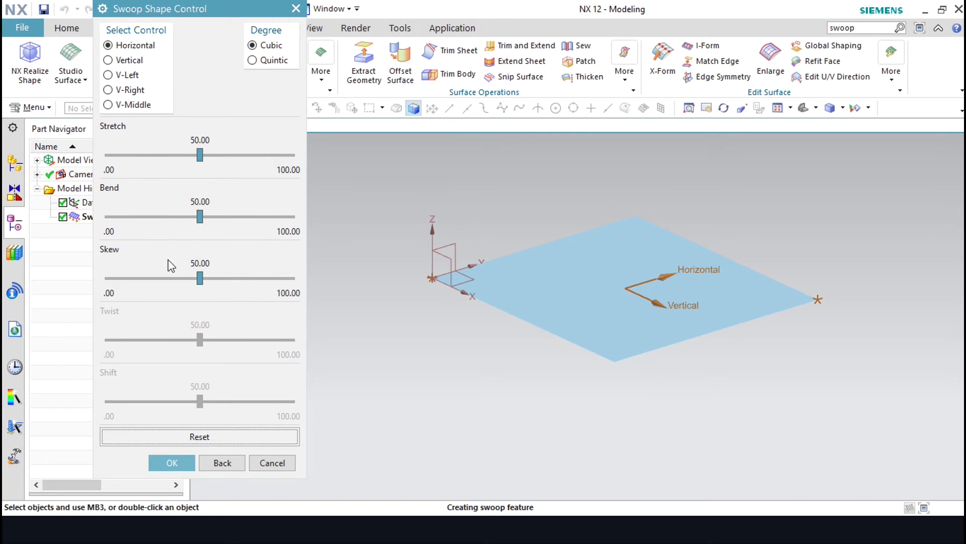
click(139, 61)
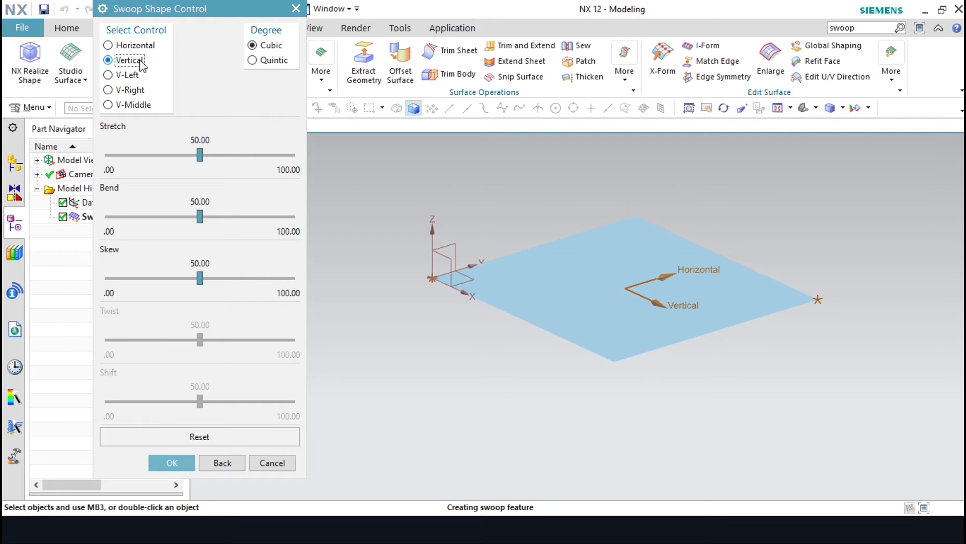
click(135, 103)
Raise a central hump with V-Middle Bend 92.31 and Skew 51.54.
key(Tab)
key(Left)
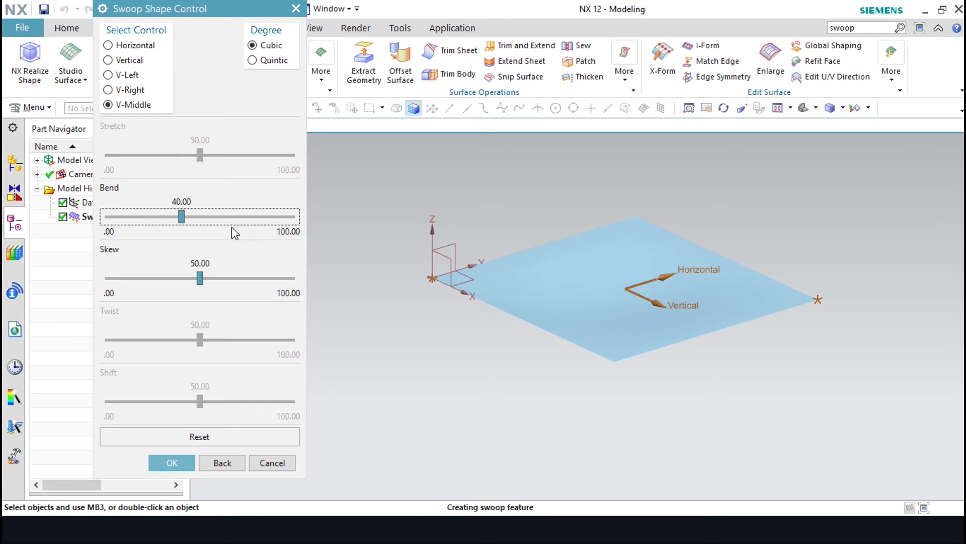
mouse_move(186, 222)
mouse_down()
mouse_move(326, 214)
mouse_move(111, 236)
mouse_move(199, 233)
mouse_up()
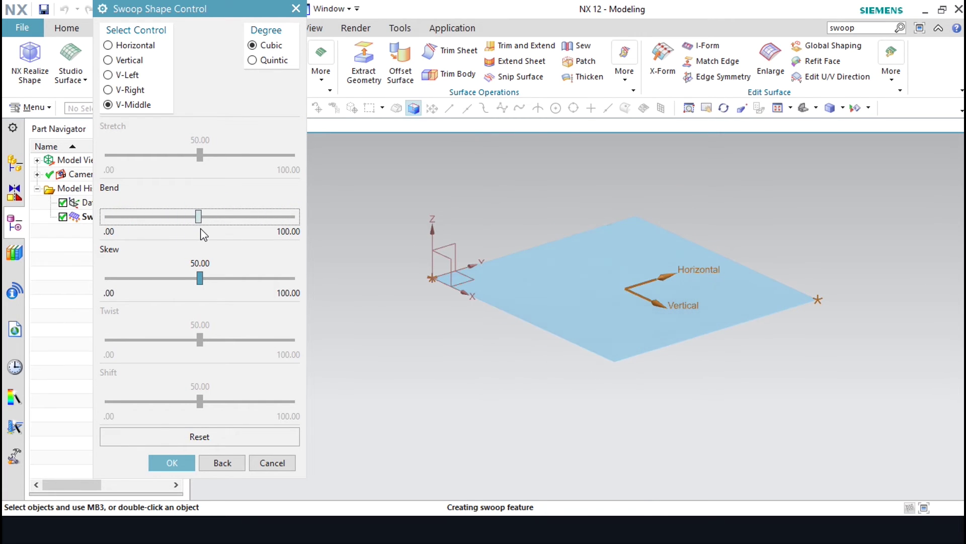
drag(196, 284, 204, 284)
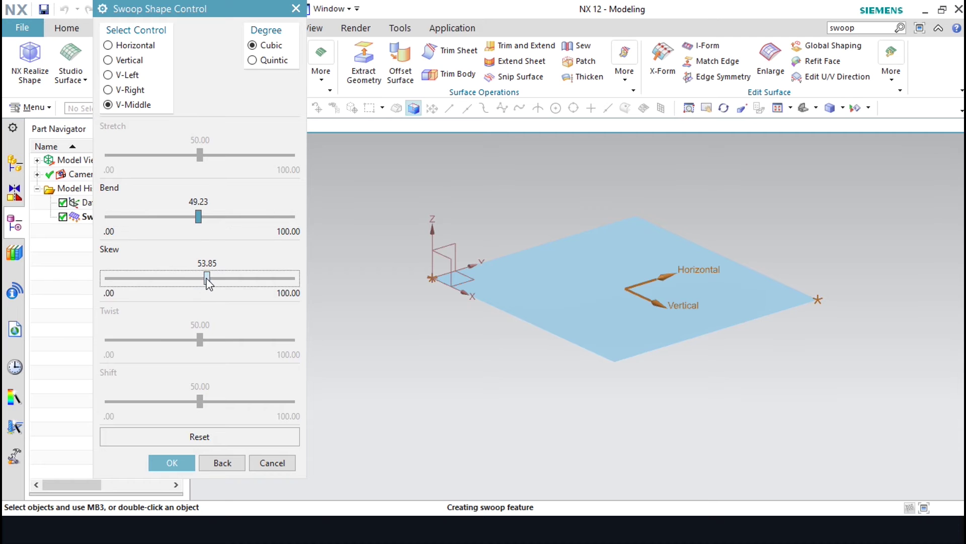
drag(198, 216, 278, 218)
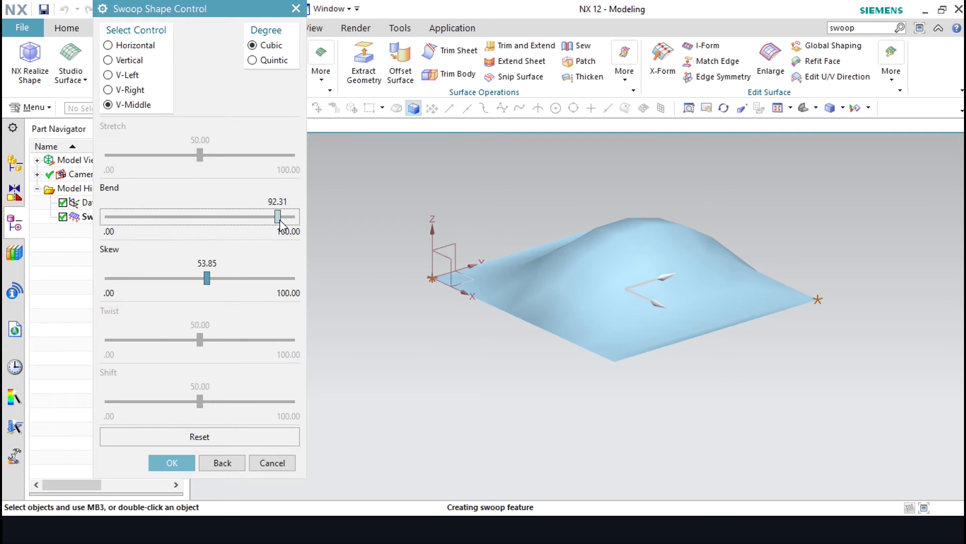
mouse_move(207, 278)
mouse_down()
mouse_move(267, 278)
mouse_move(103, 297)
mouse_move(207, 297)
mouse_move(200, 292)
mouse_up()
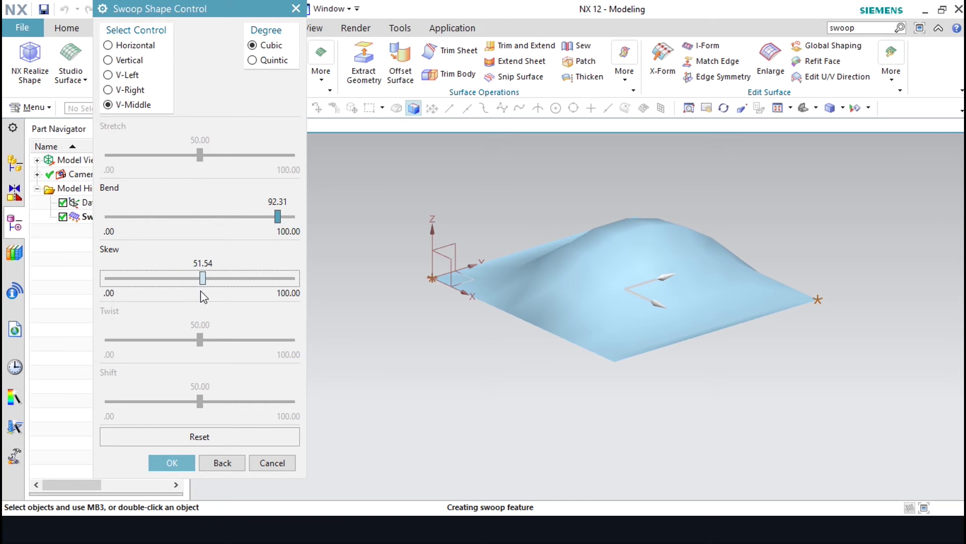
Try V-Left stretch, bend, skew, twist and shift, then reset everything to 50.00 defaults.
click(128, 75)
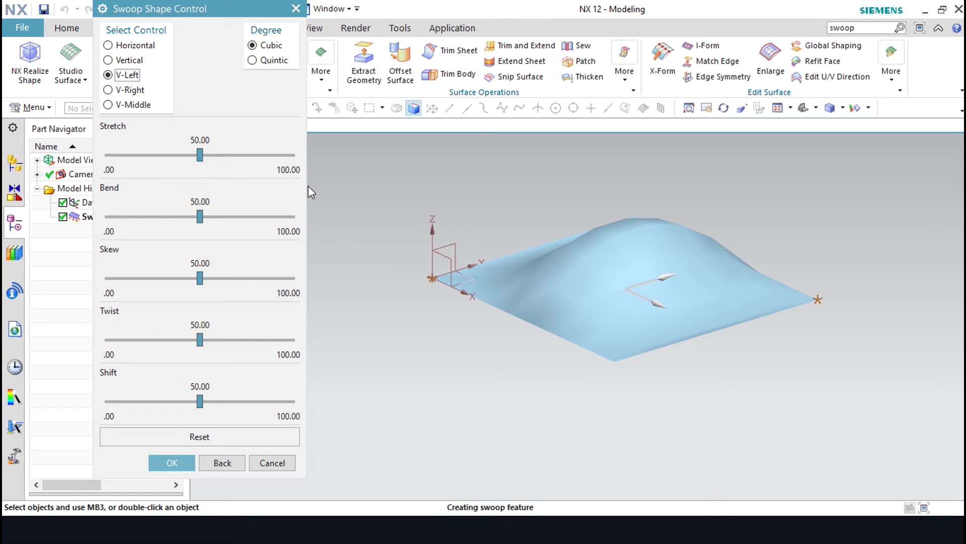
mouse_move(201, 155)
mouse_down()
mouse_move(240, 158)
mouse_move(206, 158)
mouse_move(160, 179)
mouse_move(199, 180)
mouse_up()
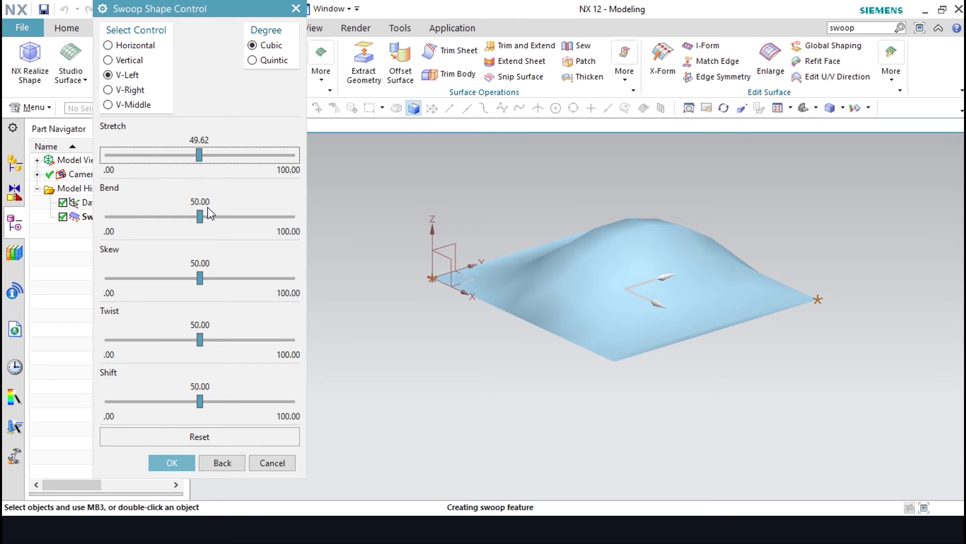
drag(201, 214, 298, 226)
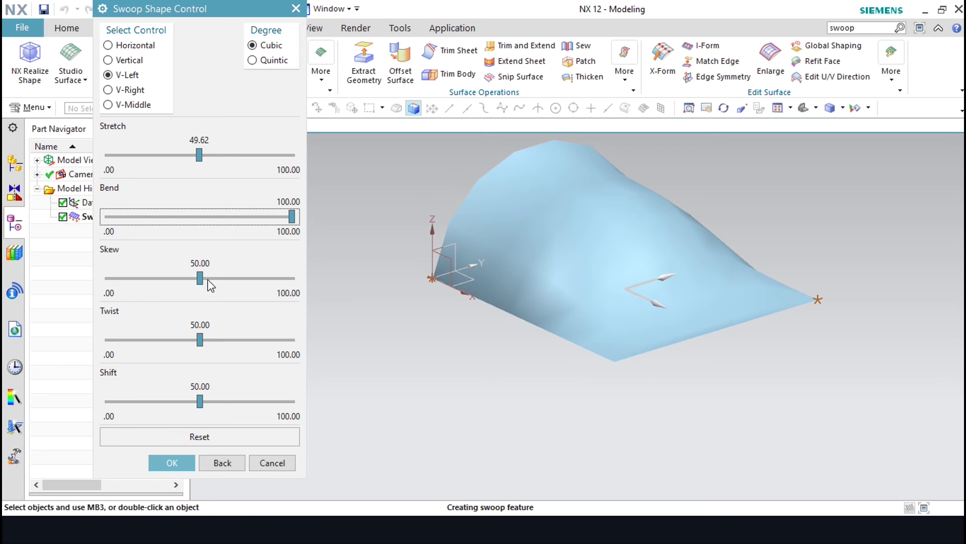
mouse_move(199, 278)
mouse_down()
mouse_move(353, 279)
mouse_move(202, 278)
mouse_up()
mouse_move(201, 333)
mouse_down()
mouse_move(203, 341)
mouse_move(370, 345)
mouse_move(32, 316)
mouse_move(203, 336)
mouse_up()
mouse_move(200, 401)
mouse_down()
mouse_move(272, 392)
mouse_move(98, 385)
mouse_move(204, 399)
mouse_up()
click(197, 434)
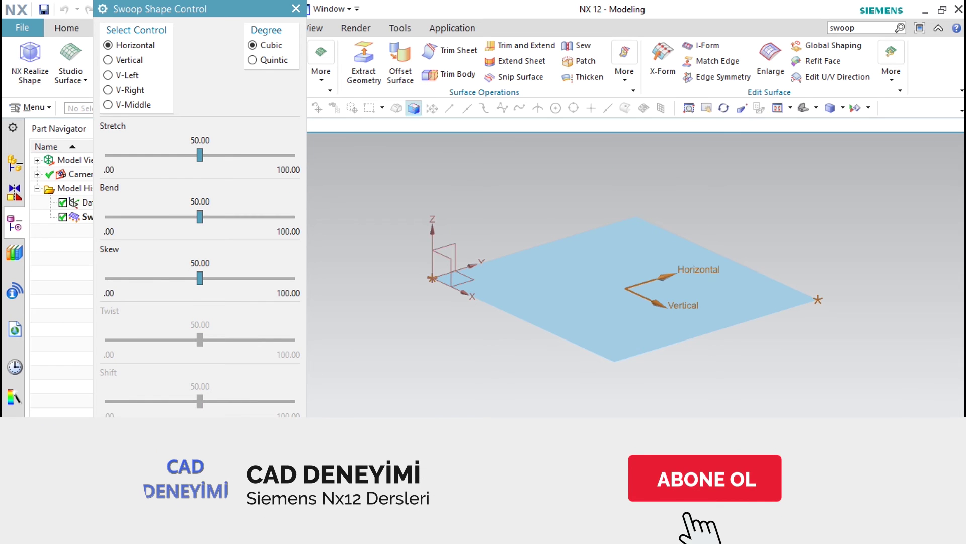
Set degree to Quintic, raise V-Middle Bend to 100, and create the swoop sheet.
click(252, 60)
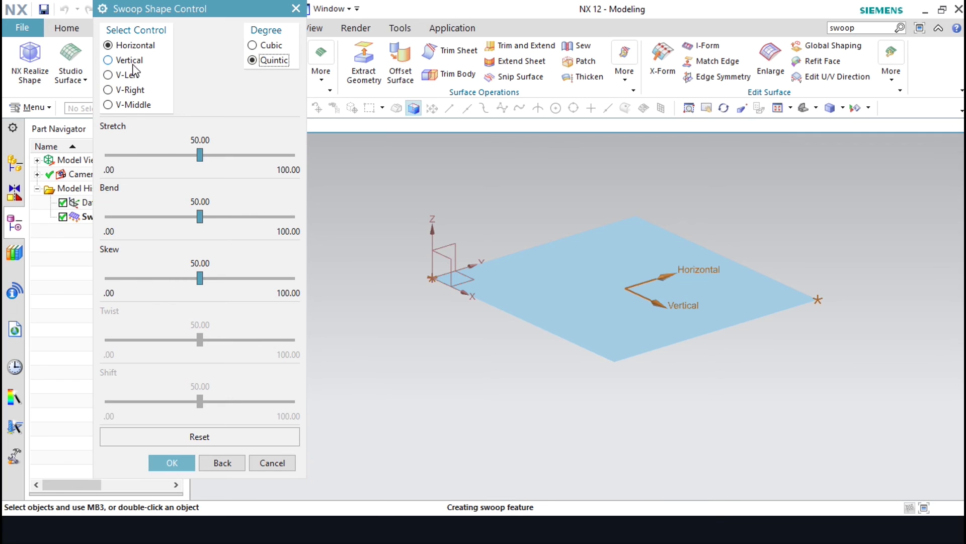
click(133, 105)
mouse_move(201, 213)
mouse_down()
mouse_move(245, 216)
mouse_move(281, 241)
mouse_move(301, 240)
mouse_up()
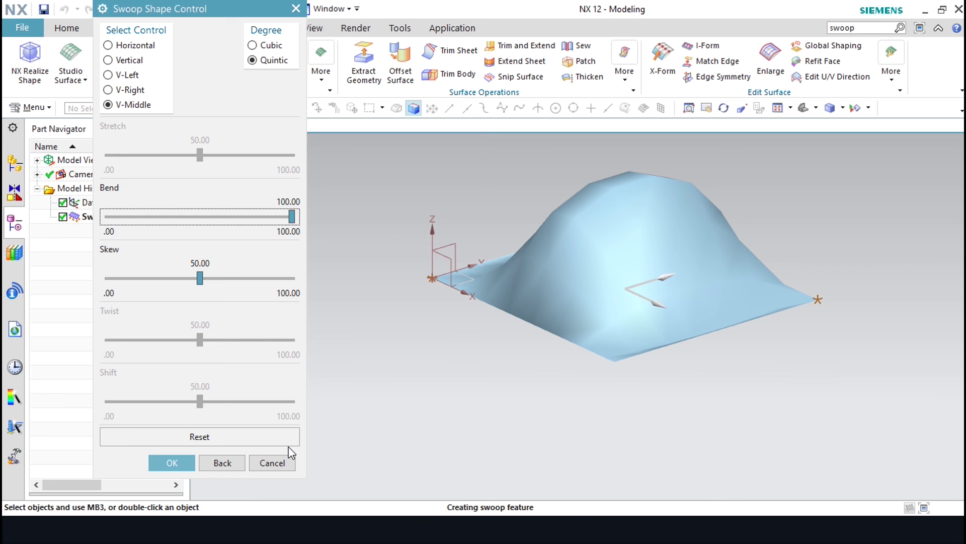
click(156, 462)
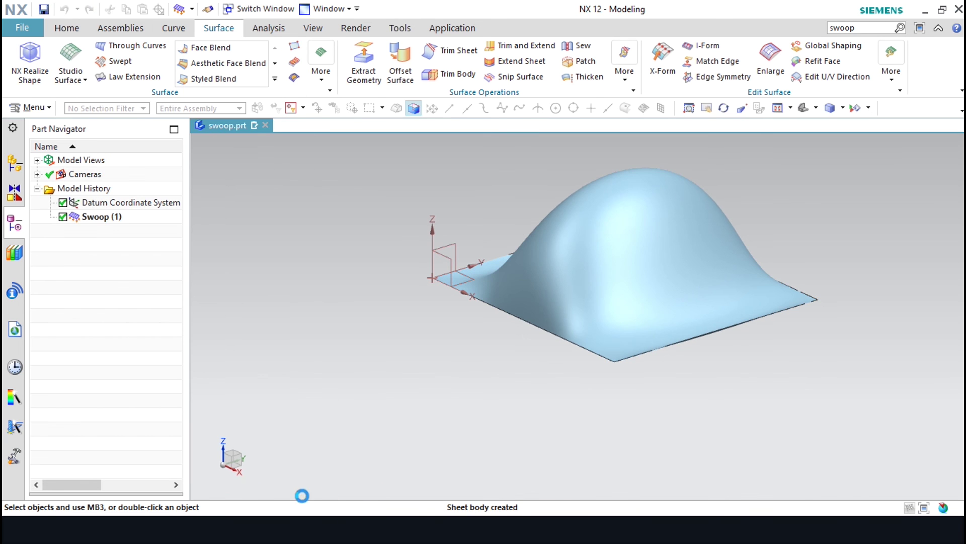
mouse_move(578, 292)
middle_down()
mouse_move(613, 374)
mouse_move(611, 412)
mouse_move(563, 457)
mouse_move(522, 462)
mouse_move(562, 479)
mouse_move(516, 448)
mouse_move(514, 474)
middle_up()
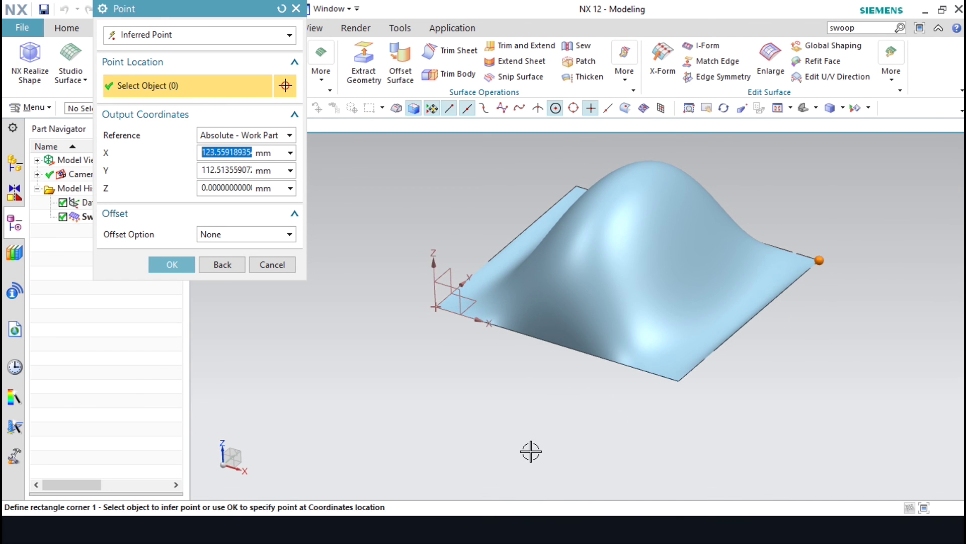
key(Escape)
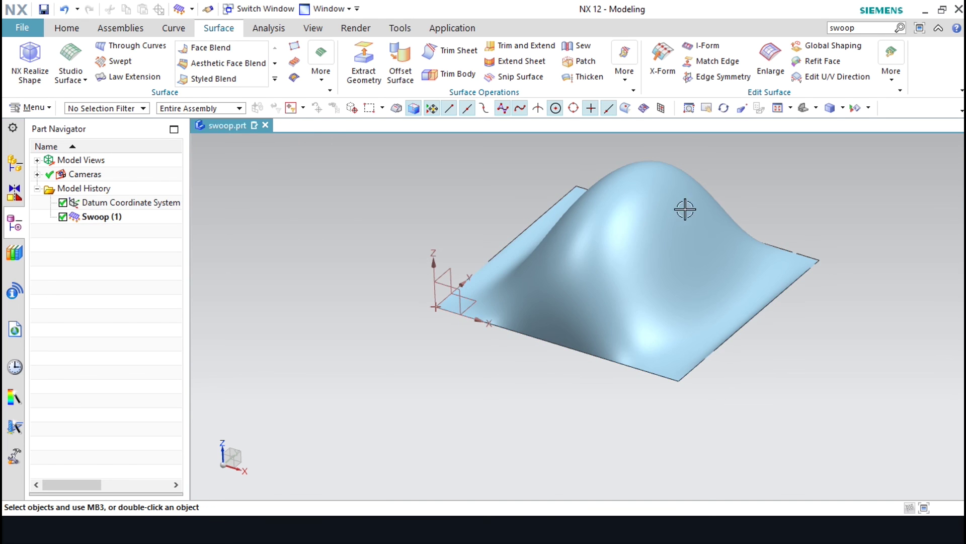
click(665, 321)
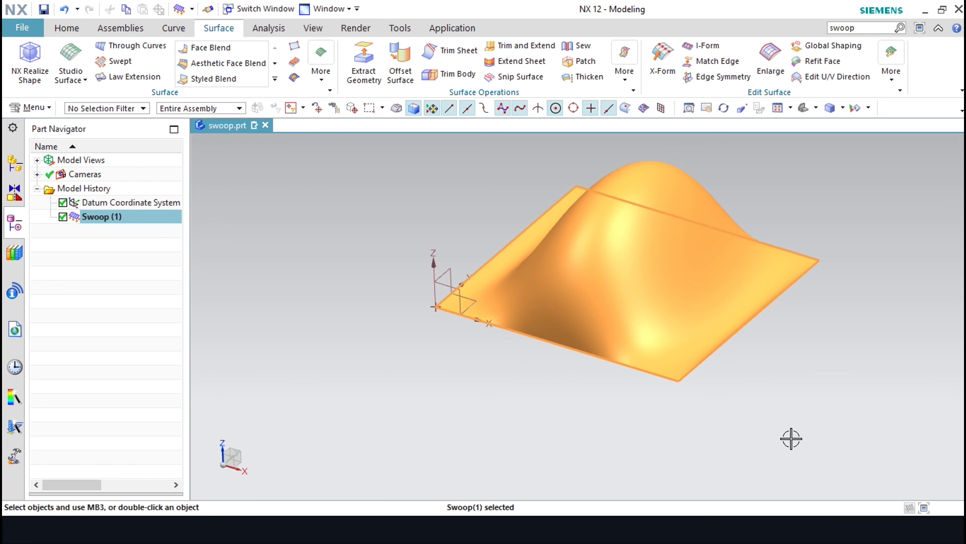
middle_drag(764, 423, 688, 390)
middle_drag(767, 428, 758, 326)
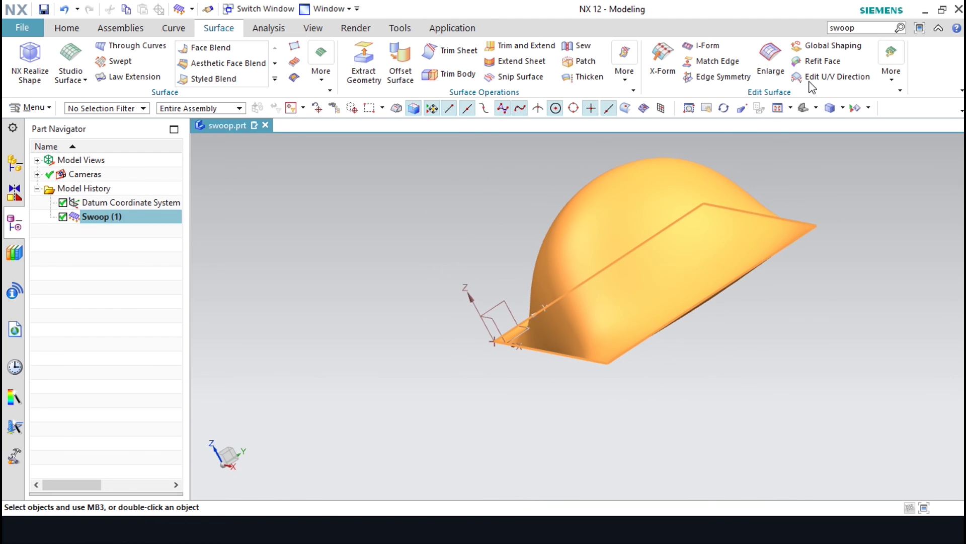
click(779, 107)
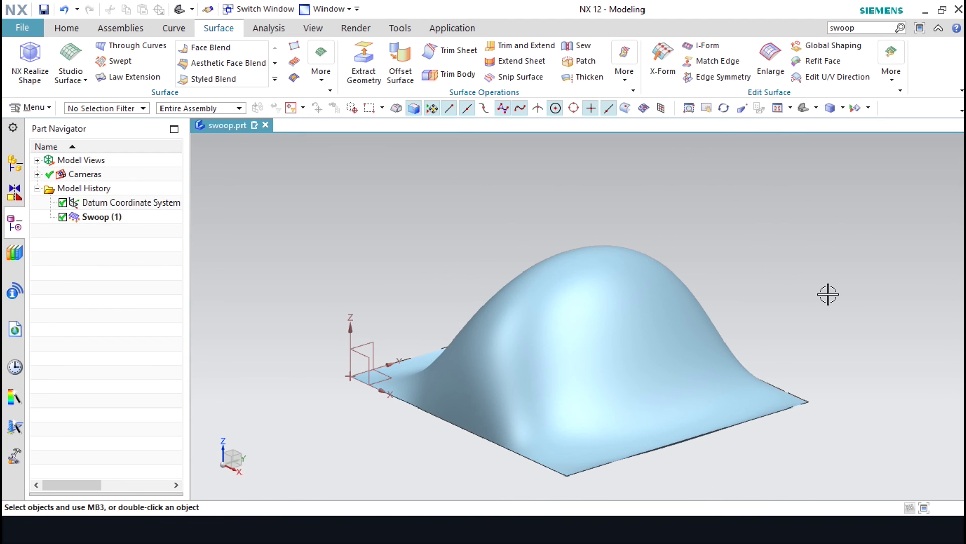